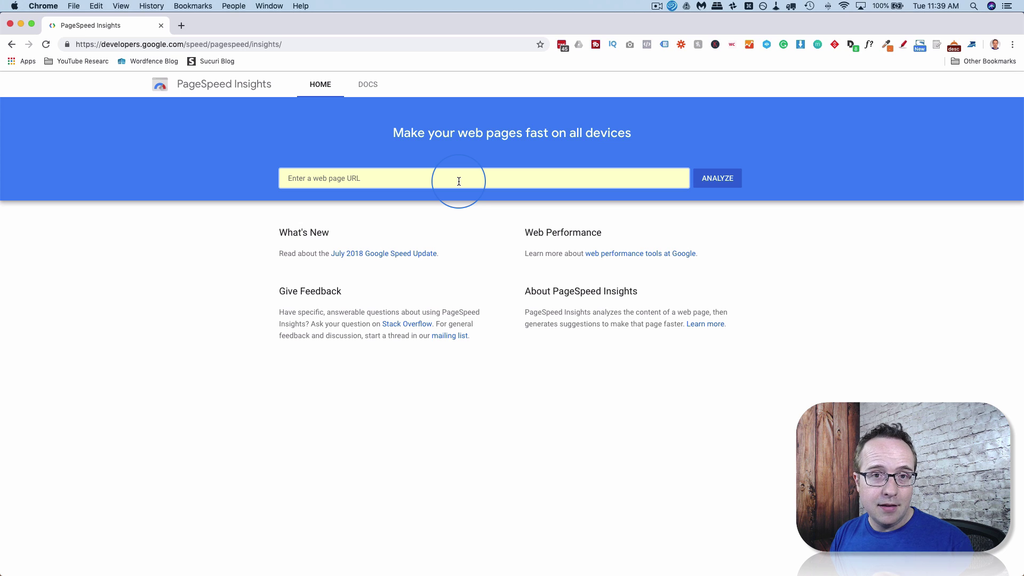
- Run a PageSpeed analysis on wplearninglab.com
left_click(459, 181)
type("wplearninglab.com")
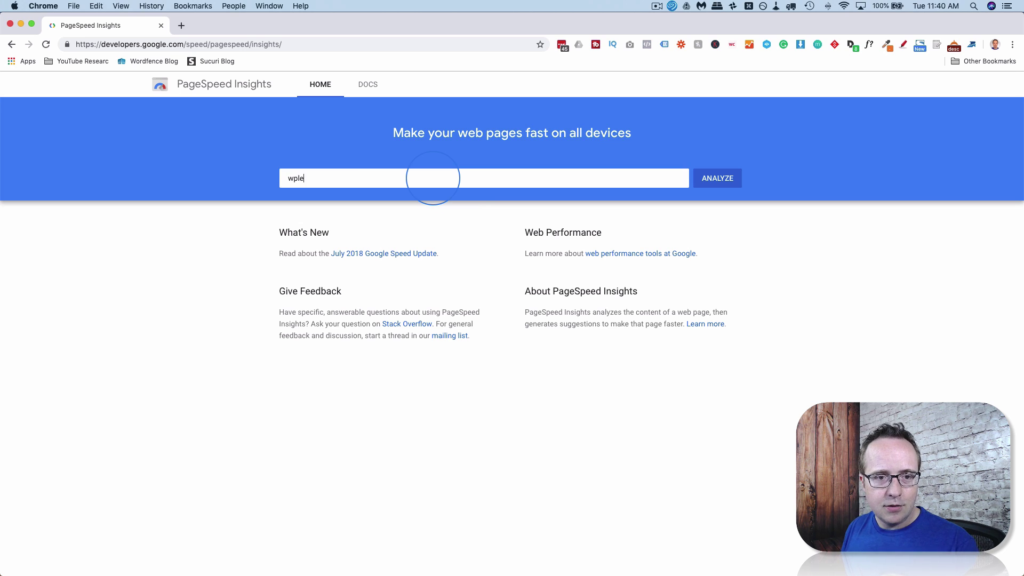
left_click(727, 181)
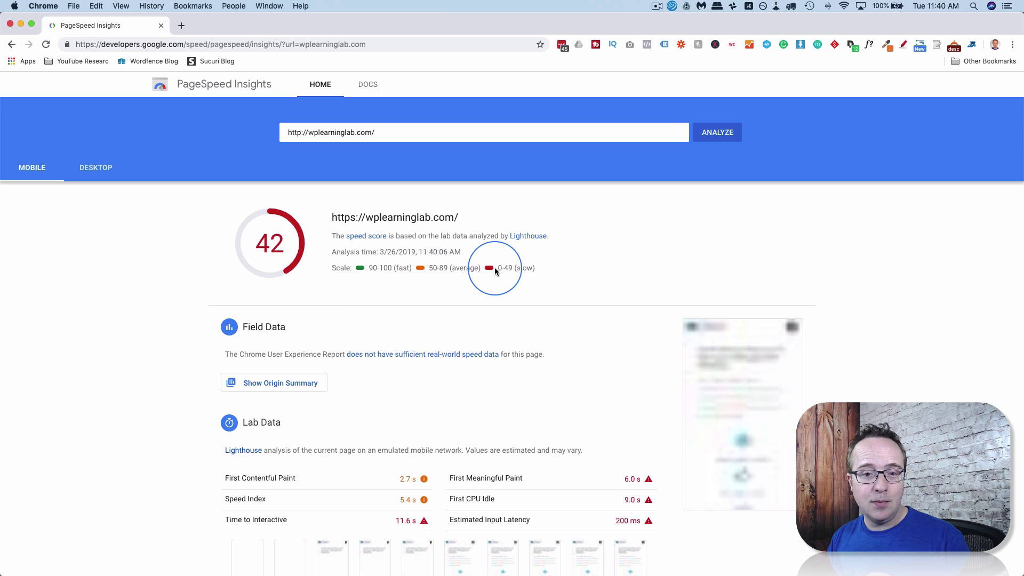
- Highlight the 0-49 slow range beside the mobile score of 42, then view the desktop results
left_click_drag(497, 269, 537, 270)
left_click(500, 282)
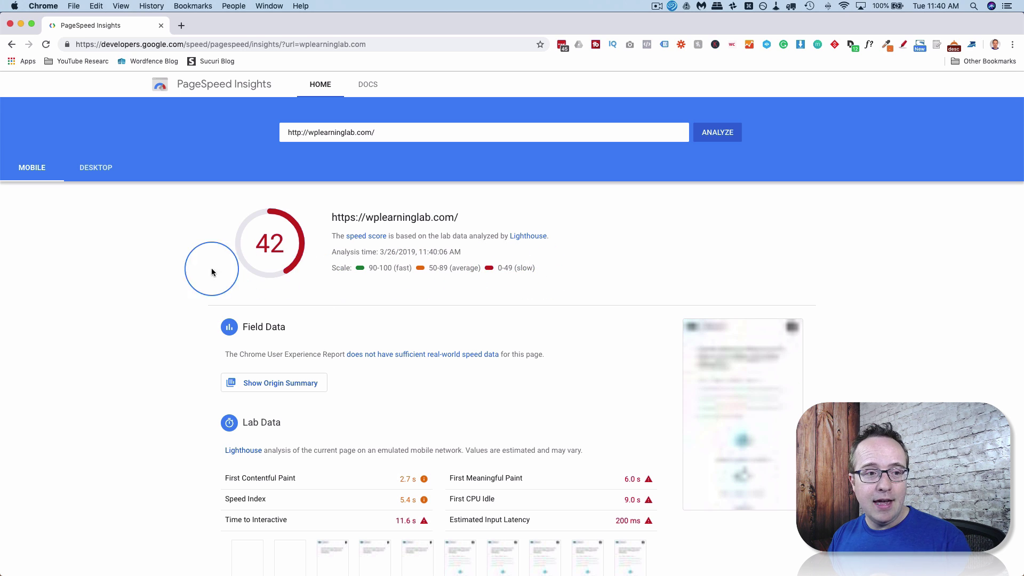
left_click(98, 172)
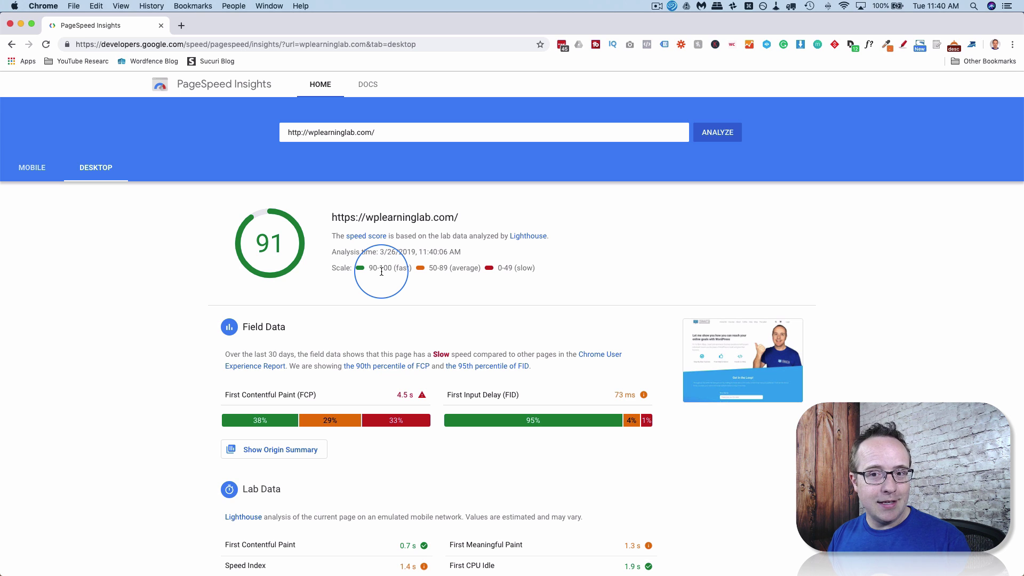
- Return to the mobile report and highlight the First Contentful Paint metric in Lab Data
left_click(41, 177)
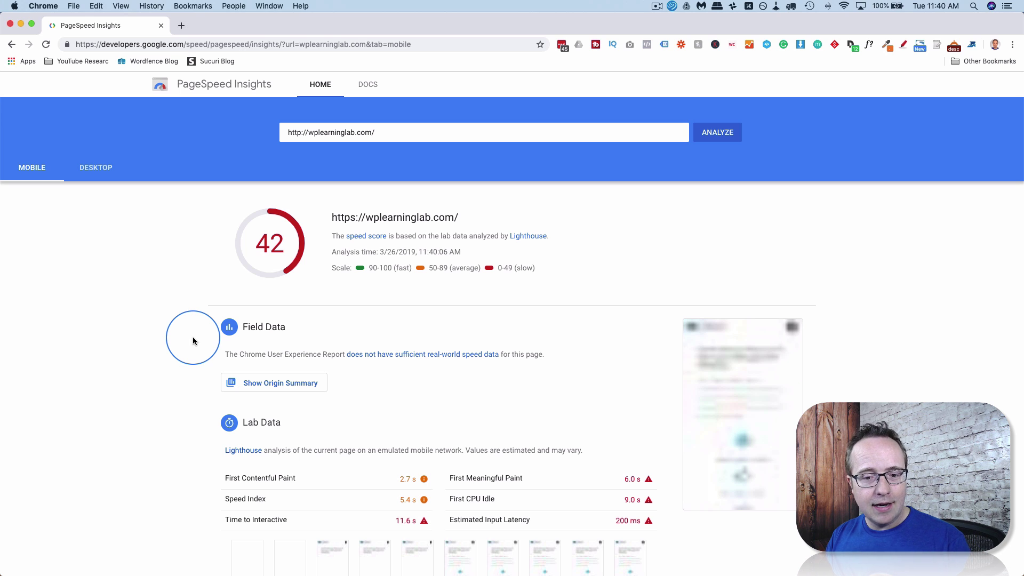
scroll(193, 341, "down", 5)
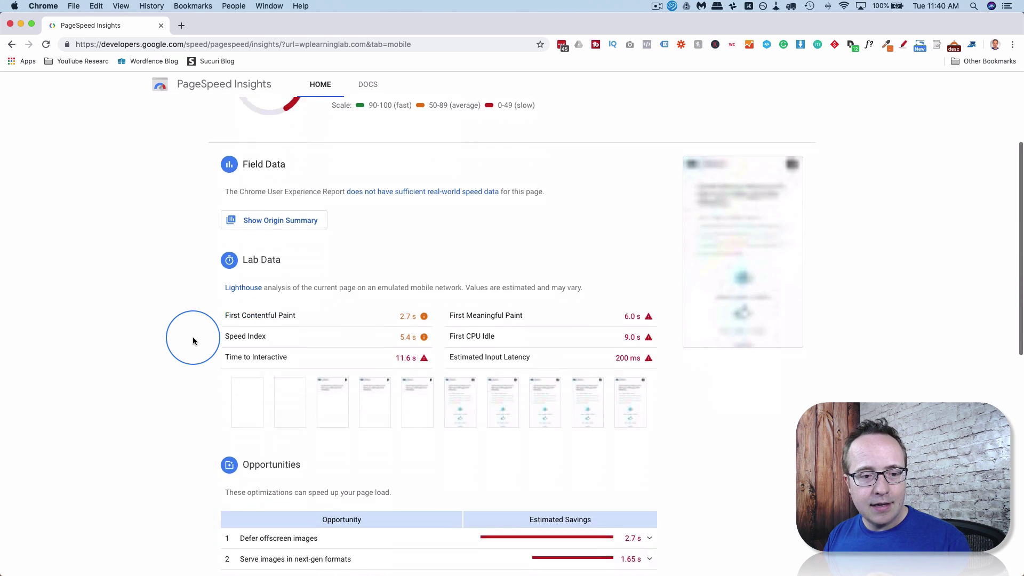
left_click_drag(224, 313, 297, 311)
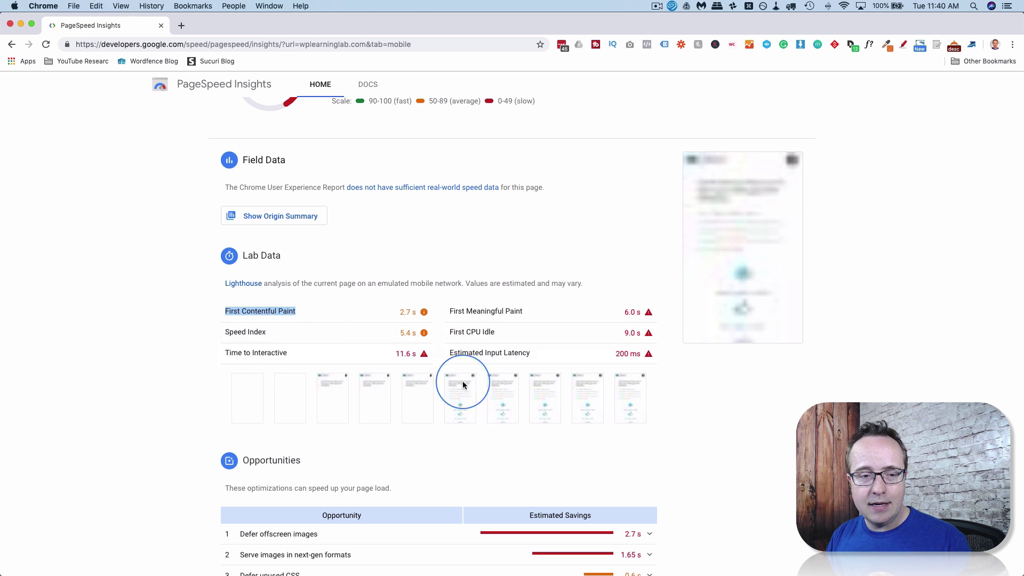
scroll(154, 162, "up", 5)
- Review the desktop report's Lab Data metrics and their info icons, then return to the top
left_click(95, 165)
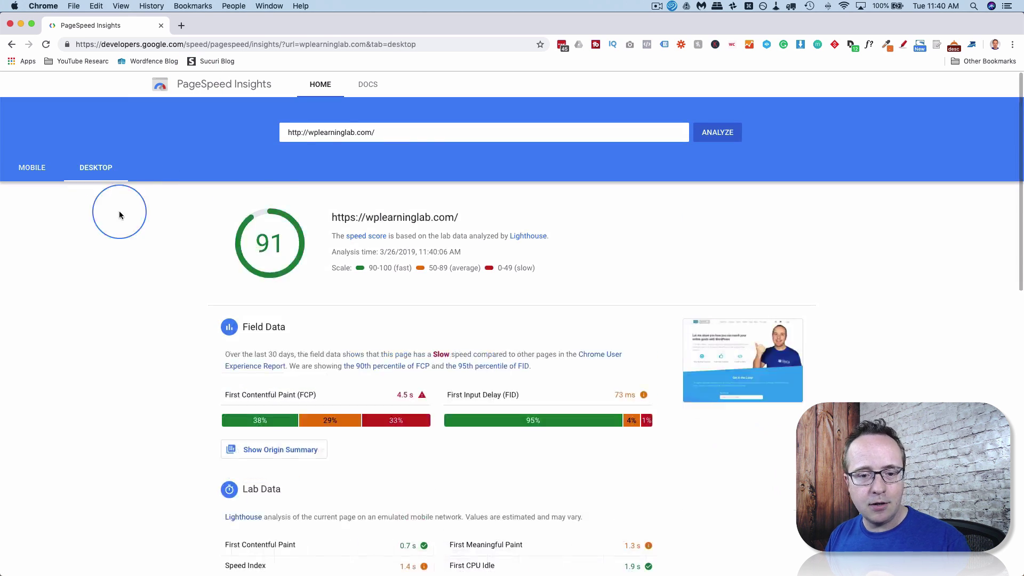
scroll(168, 336, "down", 5)
scroll(169, 334, "down", 2)
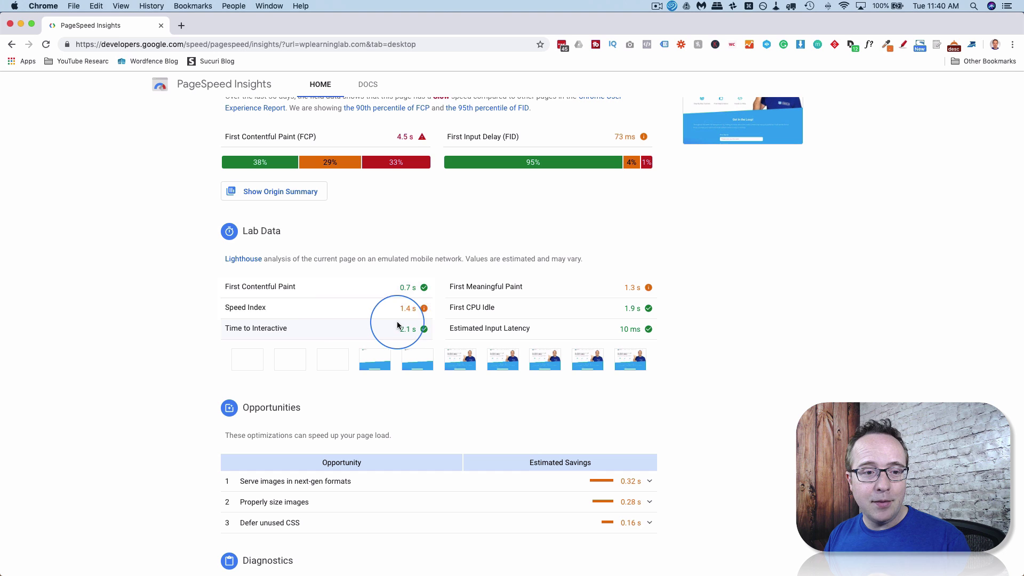
mouse_move(289, 296)
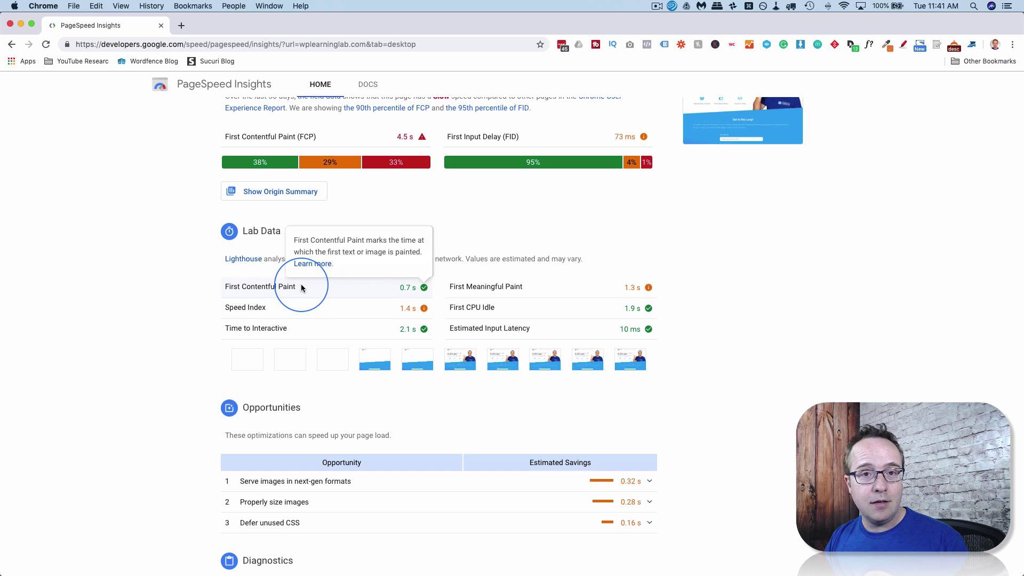
mouse_move(649, 287)
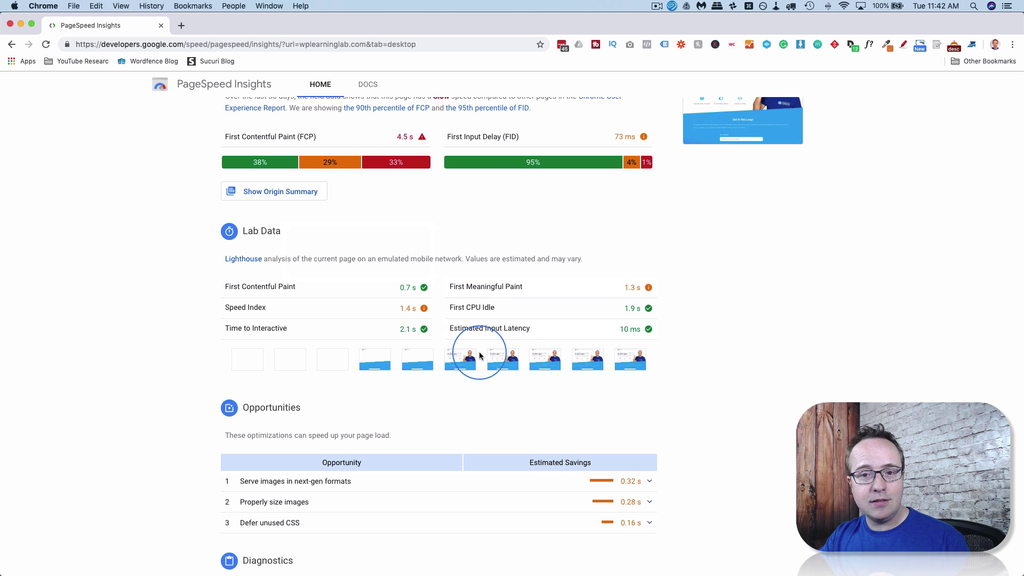
scroll(328, 321, "up", 5)
- Switch to the mobile report and show the First Contentful Paint explanation
left_click(30, 170)
scroll(197, 390, "down", 5)
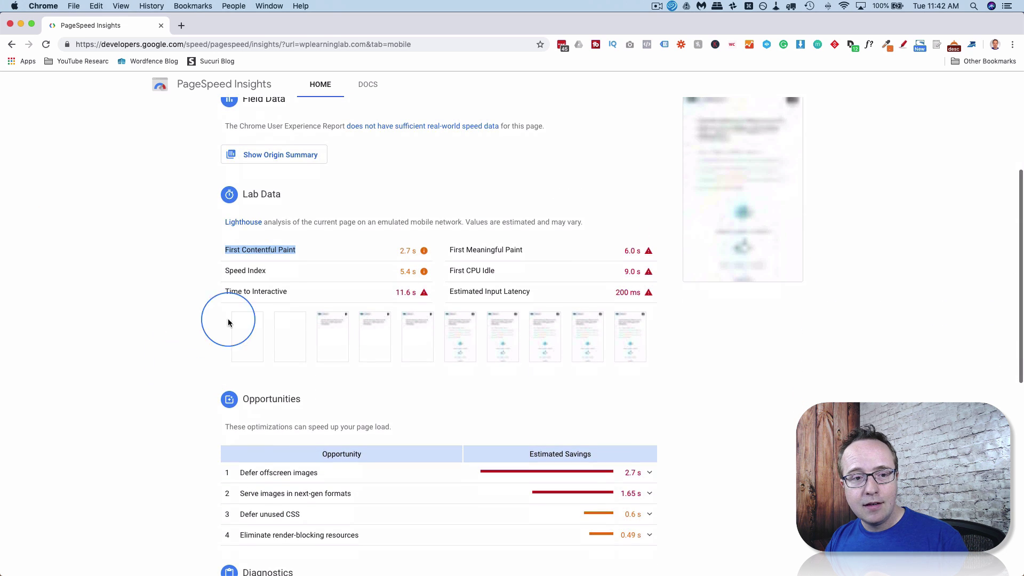
left_click(256, 251)
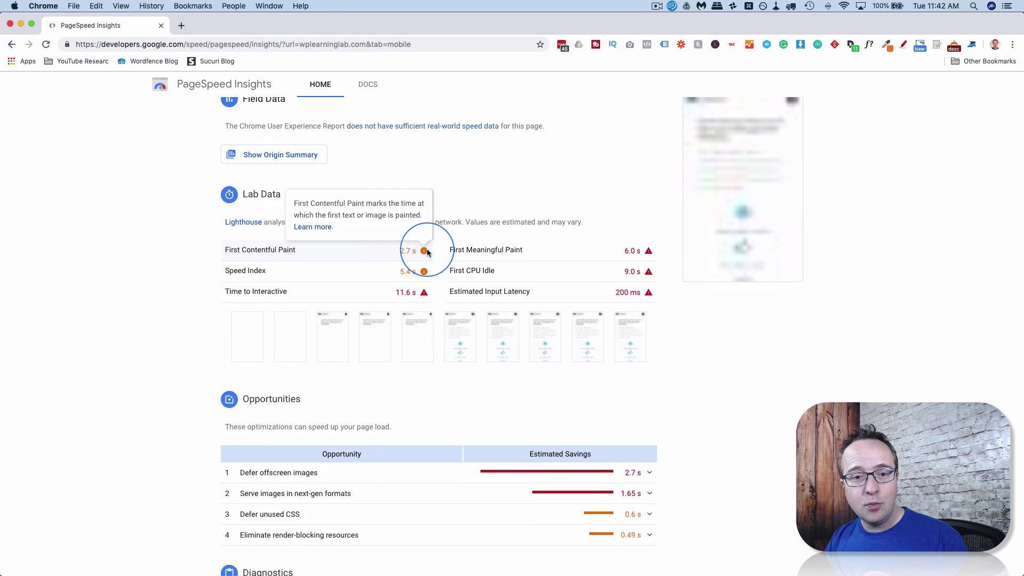
mouse_move(633, 251)
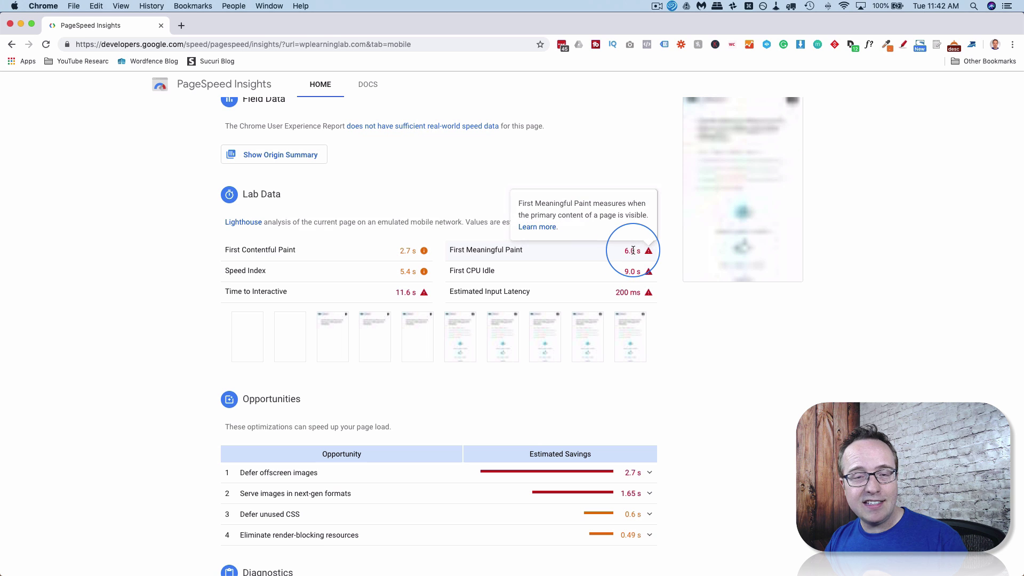
scroll(448, 297, "down", 3)
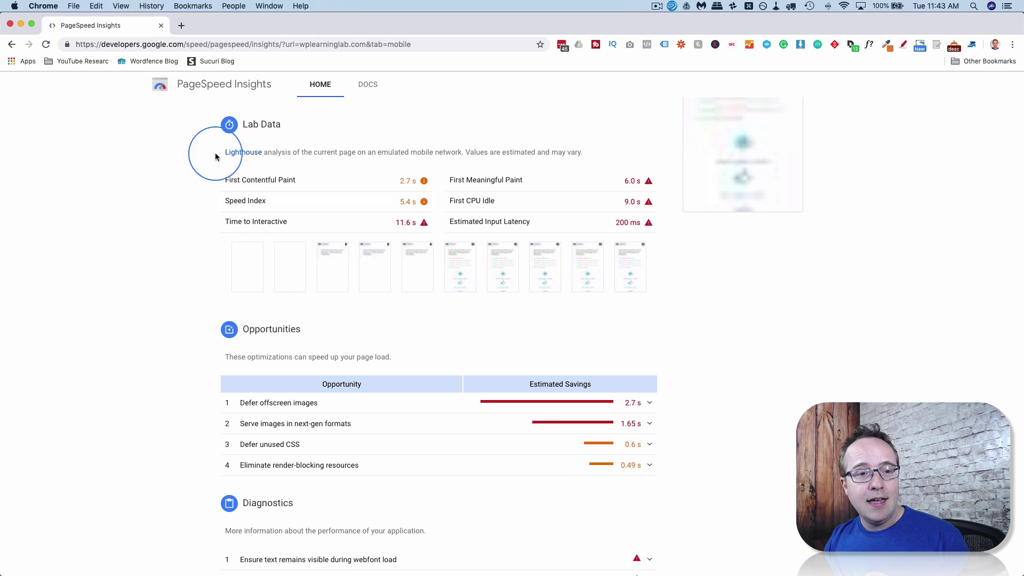
- Highlight the Lighthouse analysis description and the words 'network' and 'emulated', then scroll to Opportunities
left_click_drag(226, 154, 459, 147)
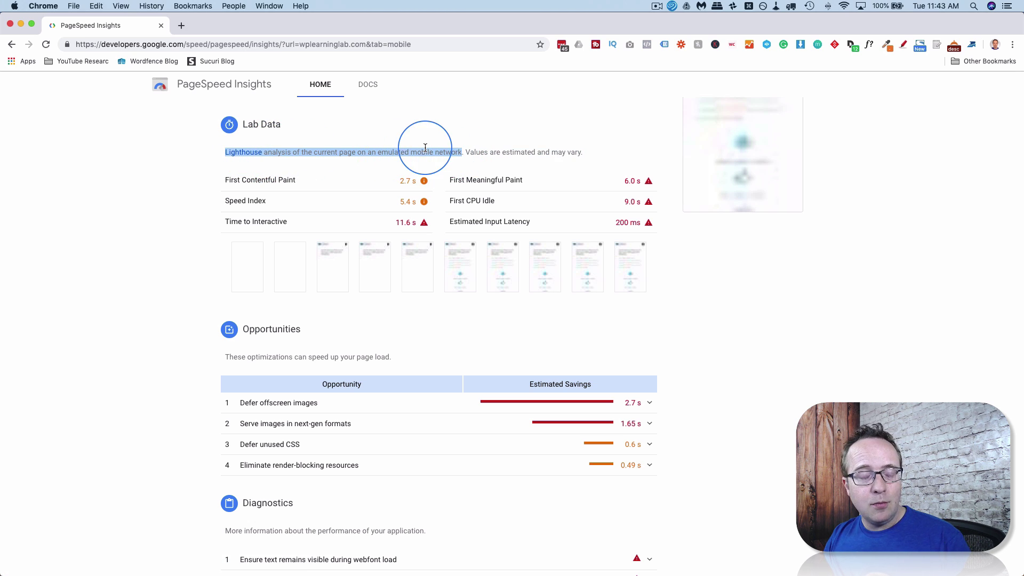
double_click(450, 153)
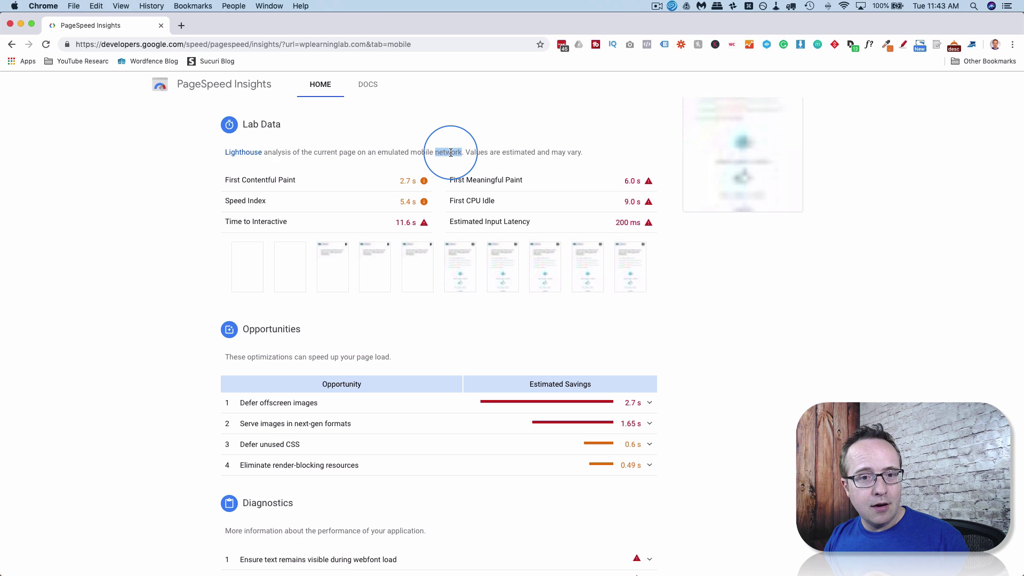
double_click(397, 153)
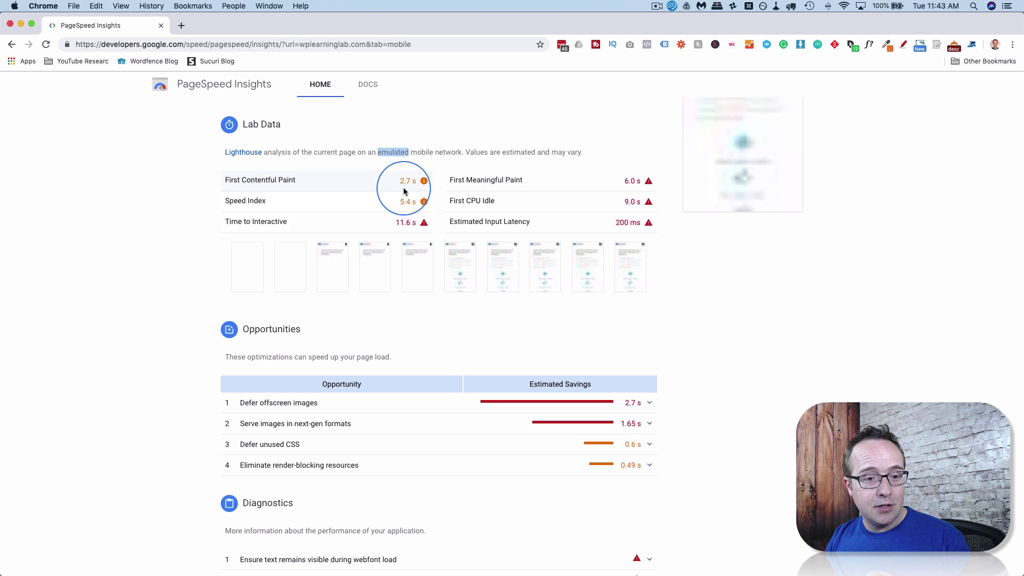
scroll(458, 255, "down", 5)
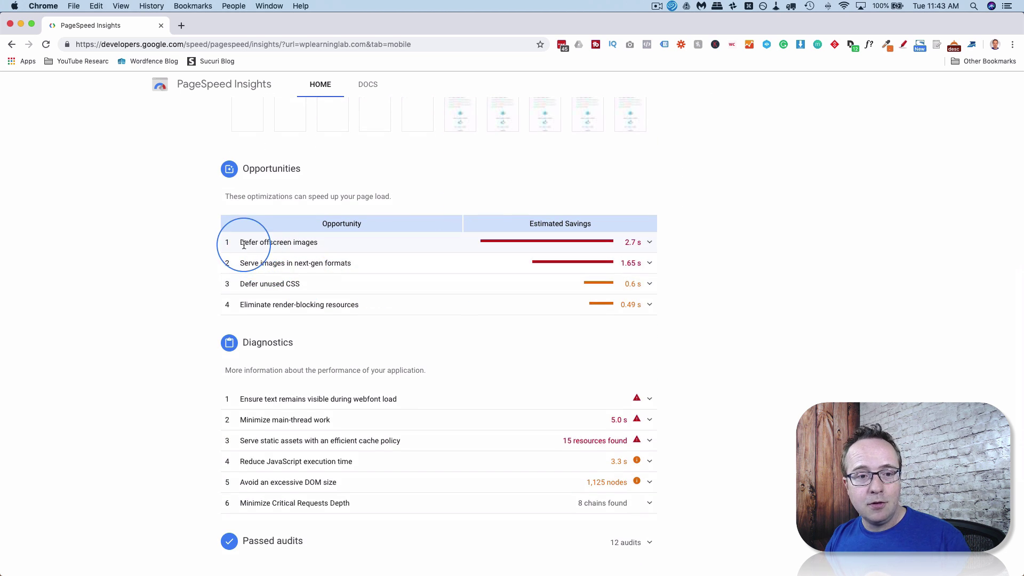
- Expand the 'Serve images in next-gen formats' and 'Defer offscreen images' opportunities
scroll(326, 255, "down", 1)
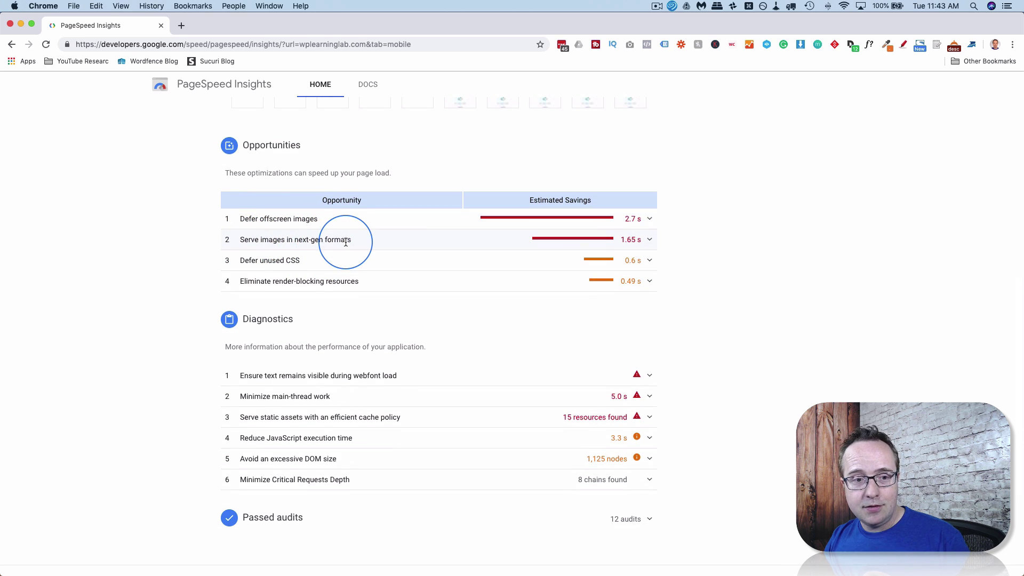
left_click(648, 240)
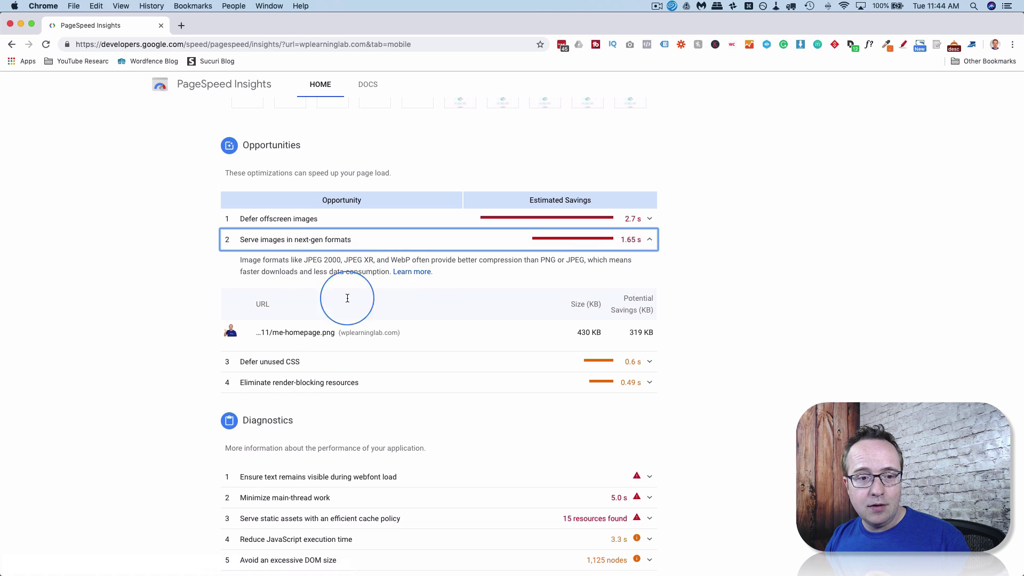
left_click(651, 220)
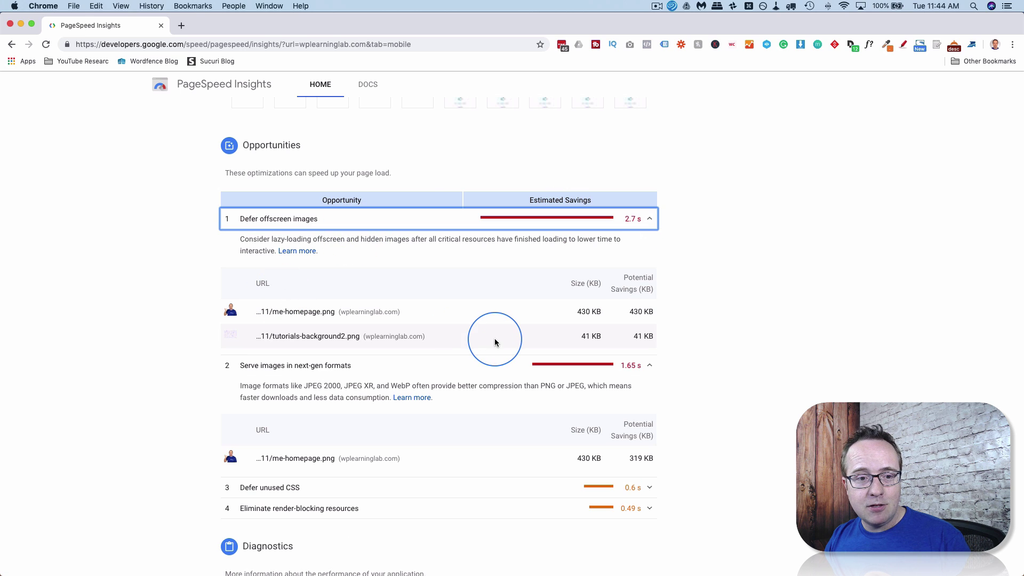
- Highlight the homepage image's 430 KB size in the expanded opportunity details
scroll(229, 299, "down", 2)
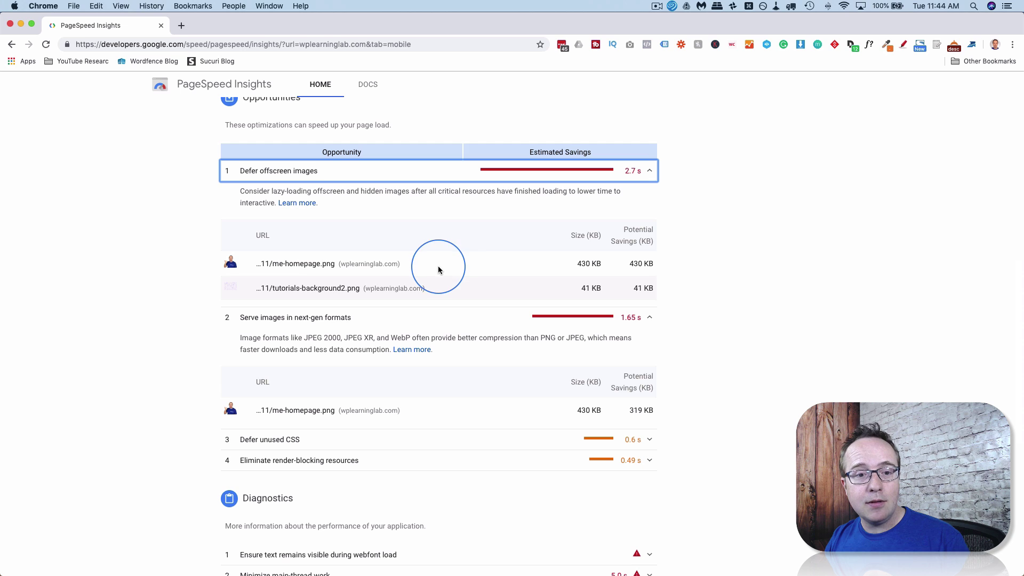
left_click(581, 265)
triple_click(596, 264)
scroll(523, 275, "down", 3)
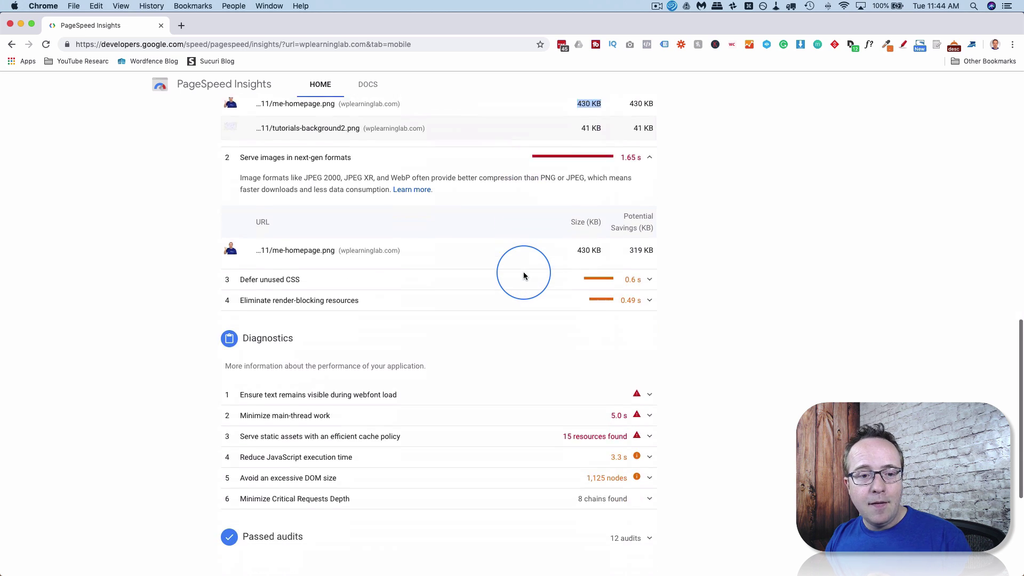
scroll(524, 275, "down", 1)
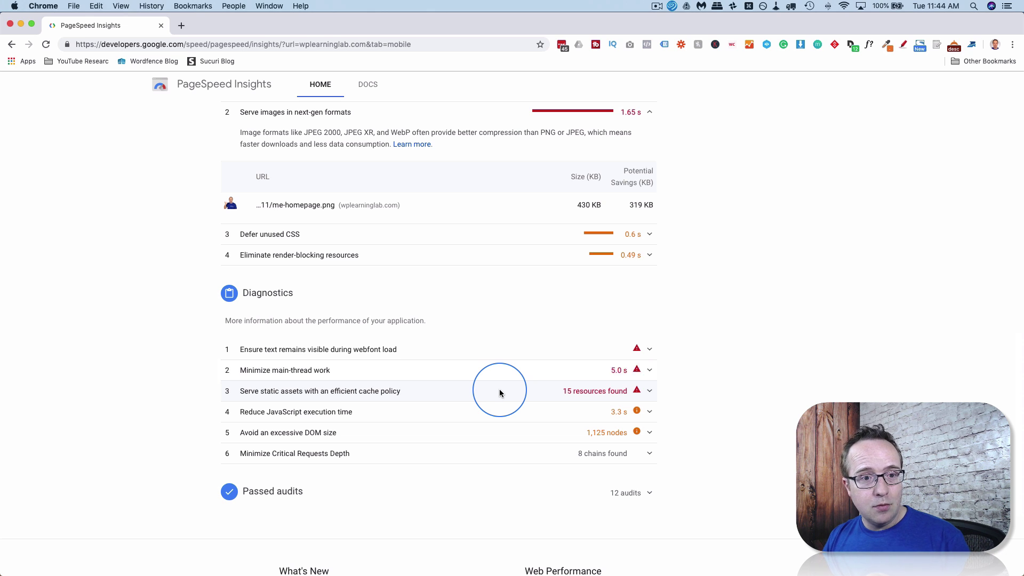
- Expand the list of 12 passed audits
scroll(499, 393, "up", 5)
scroll(500, 393, "down", 5)
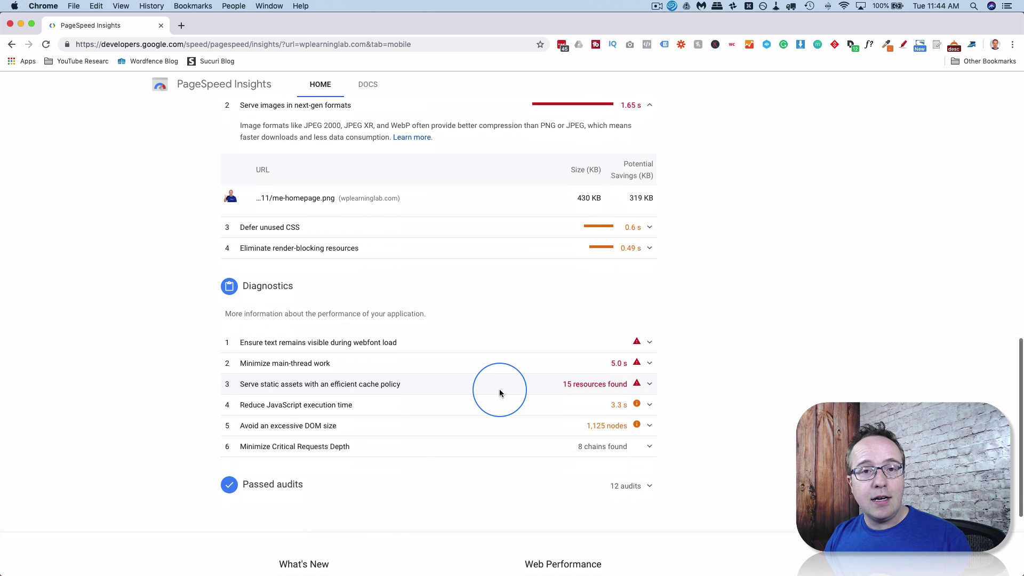
scroll(500, 393, "down", 5)
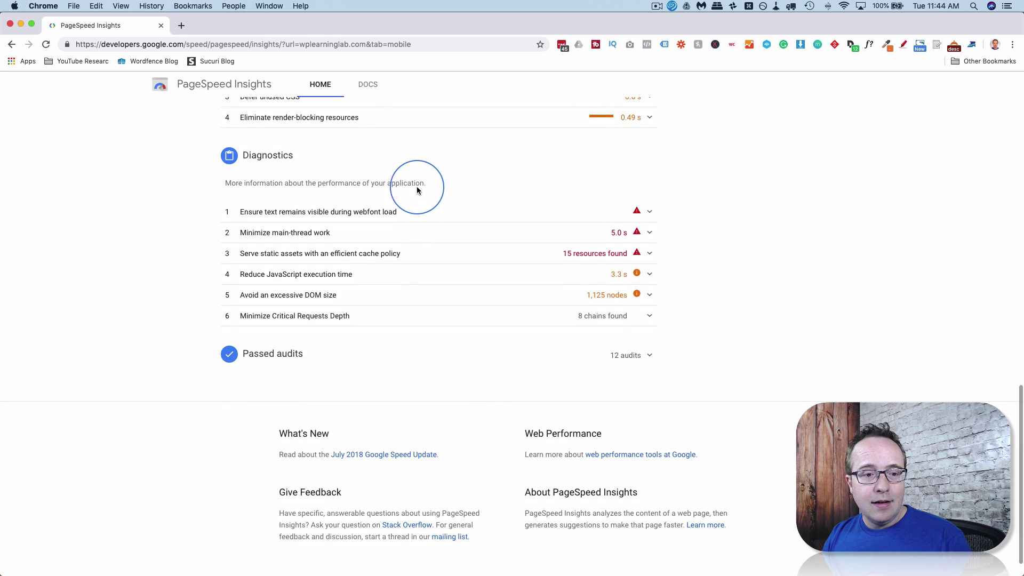
scroll(366, 165, "down", 1)
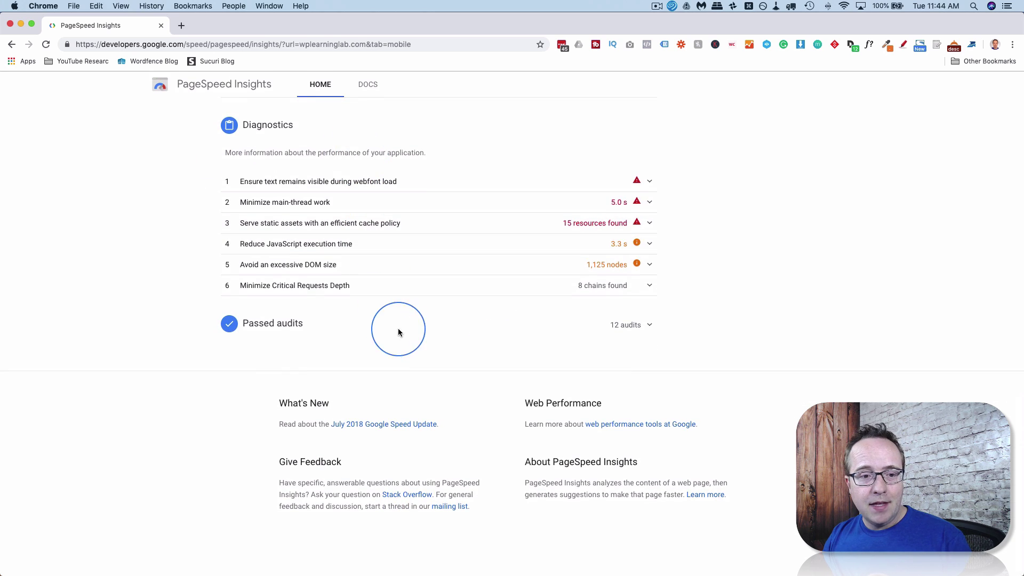
left_click(650, 326)
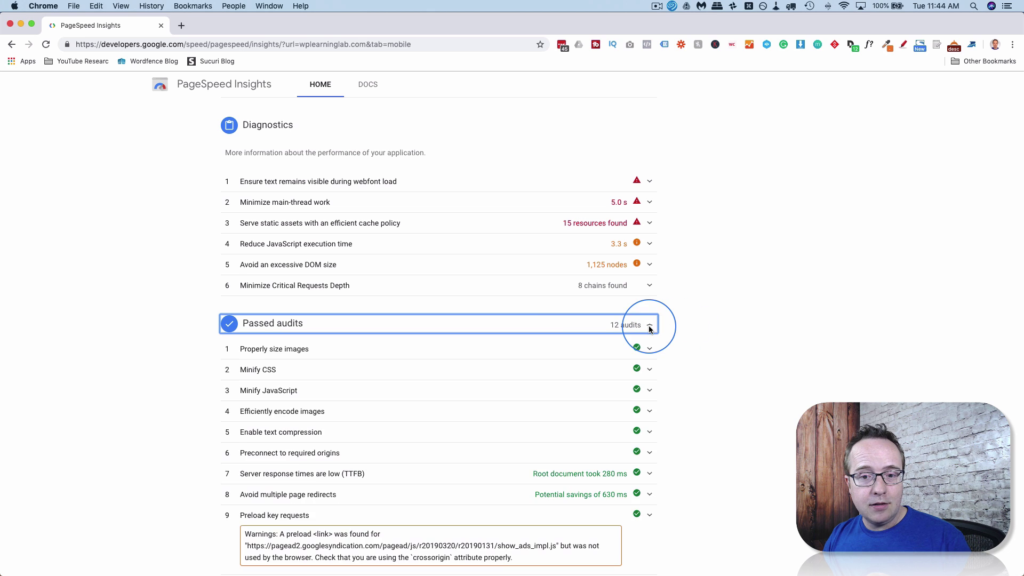
- Expand the Preload key requests audit to read its details
scroll(558, 329, "down", 7)
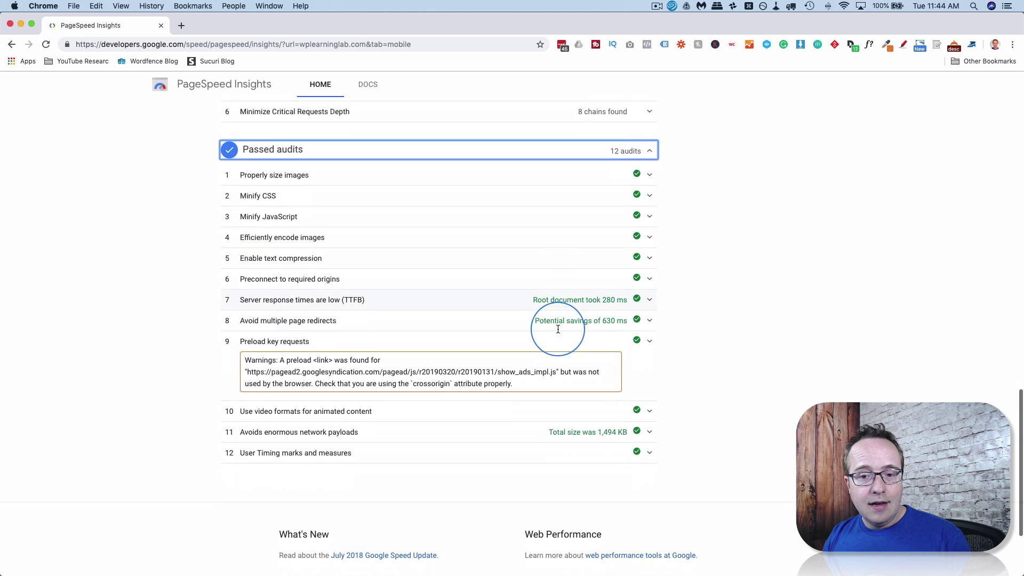
scroll(558, 329, "down", 2)
left_click_drag(245, 316, 522, 340)
left_click(694, 335)
scroll(653, 347, "down", 1)
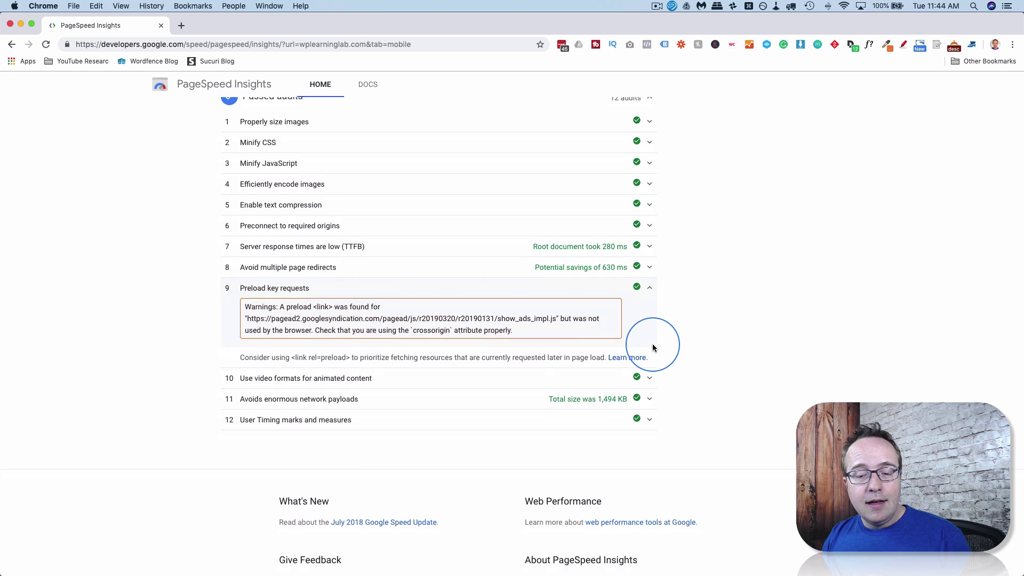
scroll(653, 348, "down", 3)
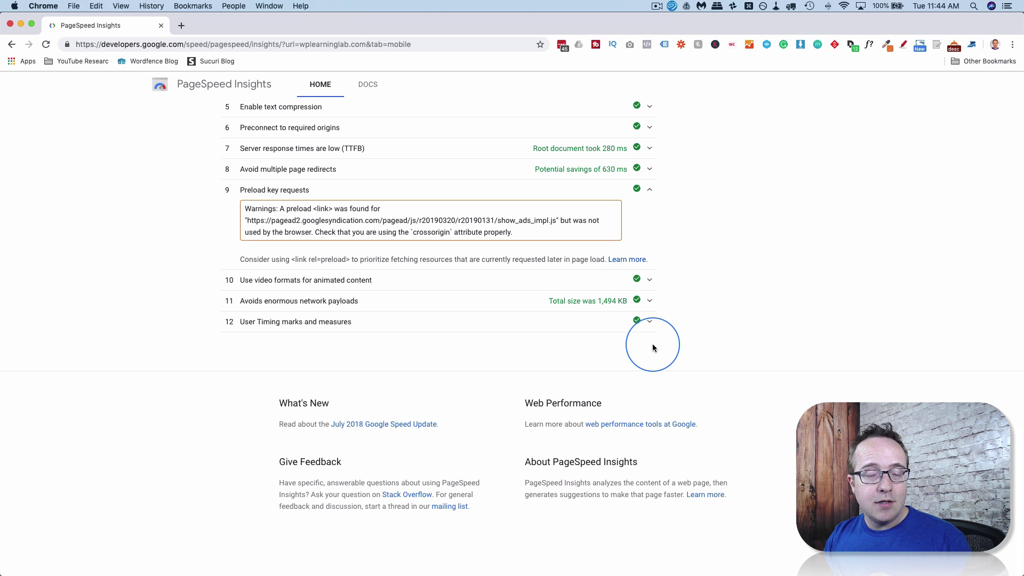
scroll(653, 347, "up", 10)
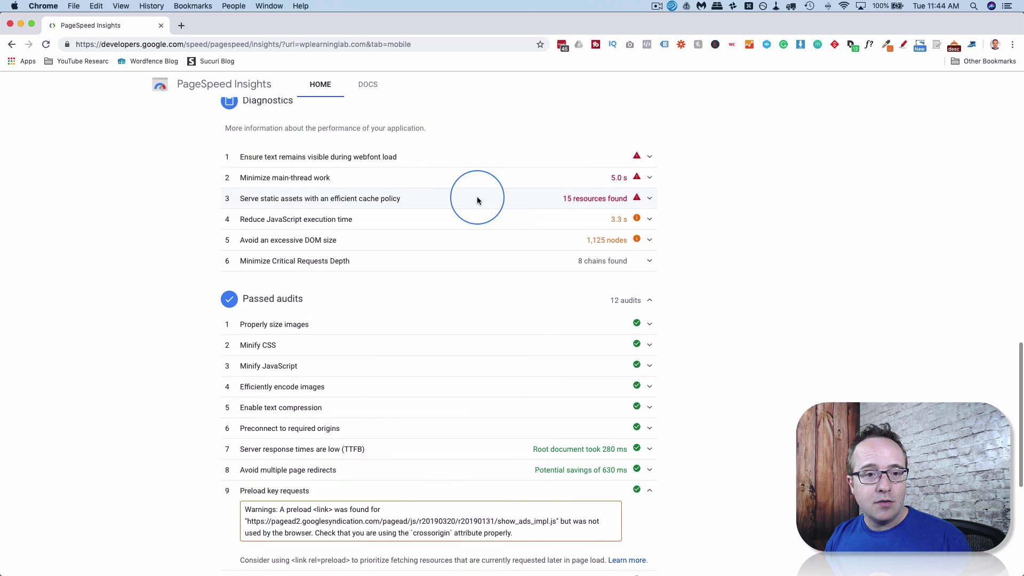
scroll(601, 270, "up", 15)
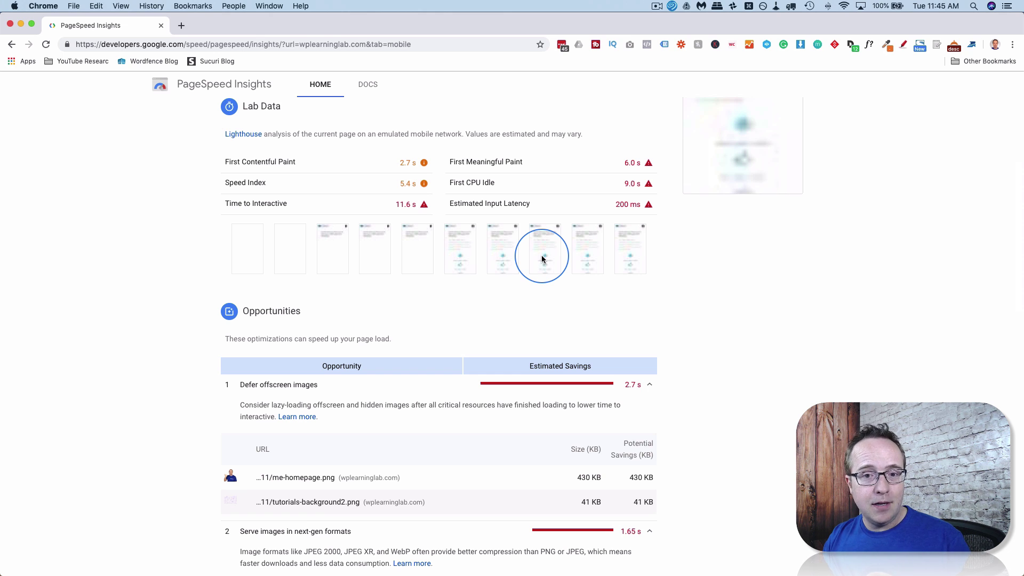
- Switch between desktop and mobile results, ending on the desktop score of 91
scroll(542, 259, "up", 10)
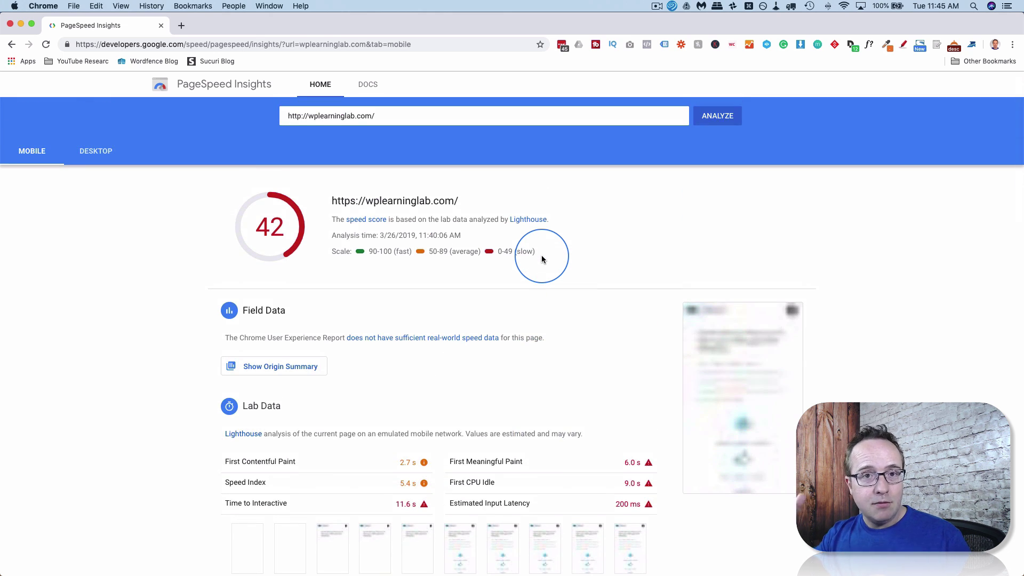
left_click(98, 152)
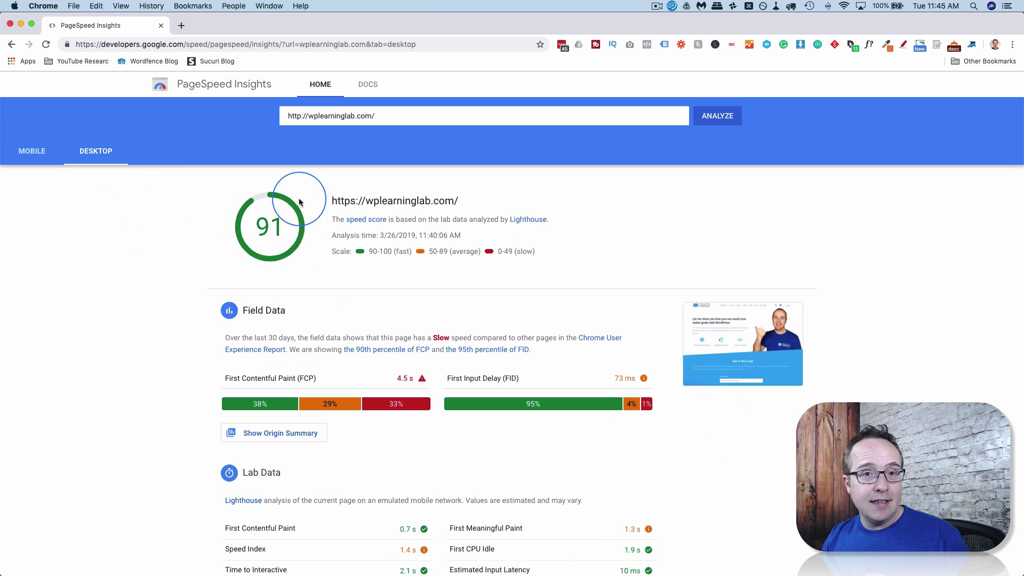
left_click(33, 152)
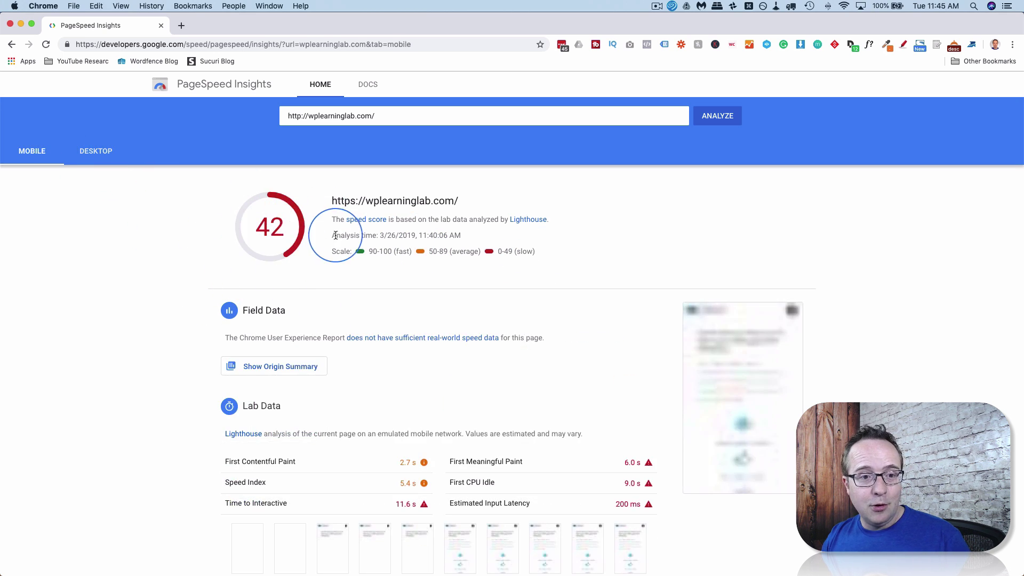
left_click(107, 157)
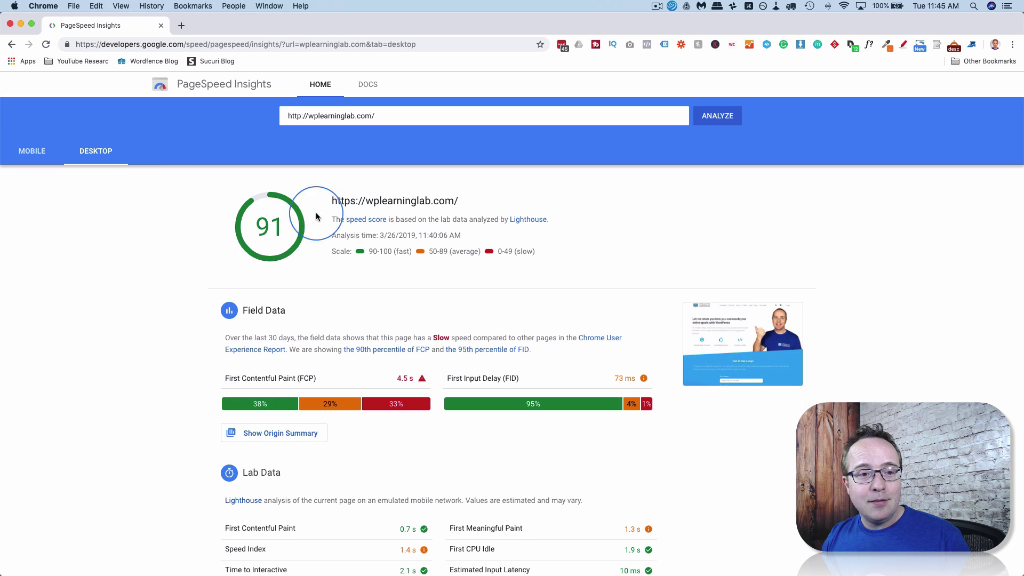